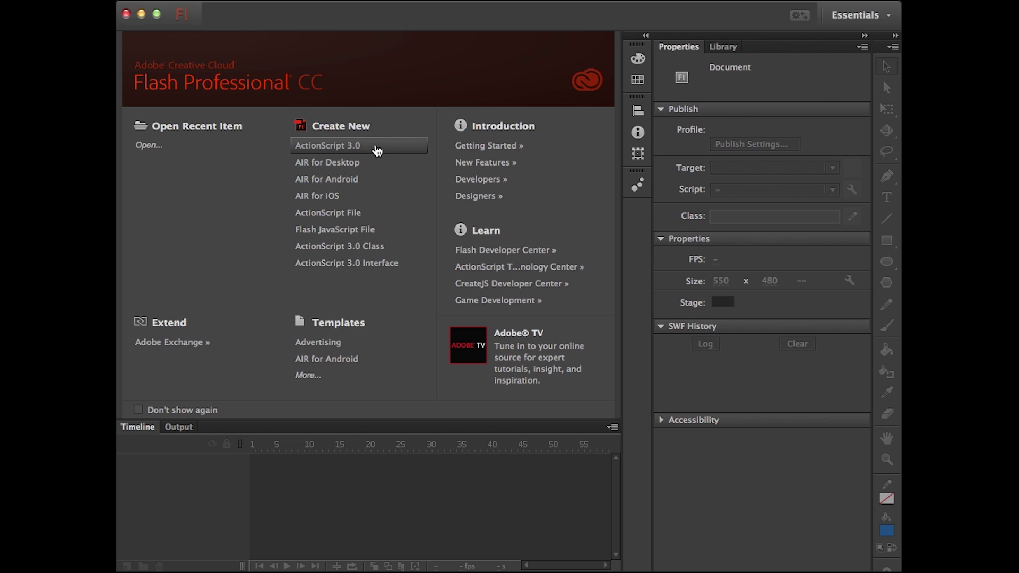
- Create a new ActionScript 3.0 document from the Welcome screen
{"action": "left_click", "coordinate": [376, 149]}
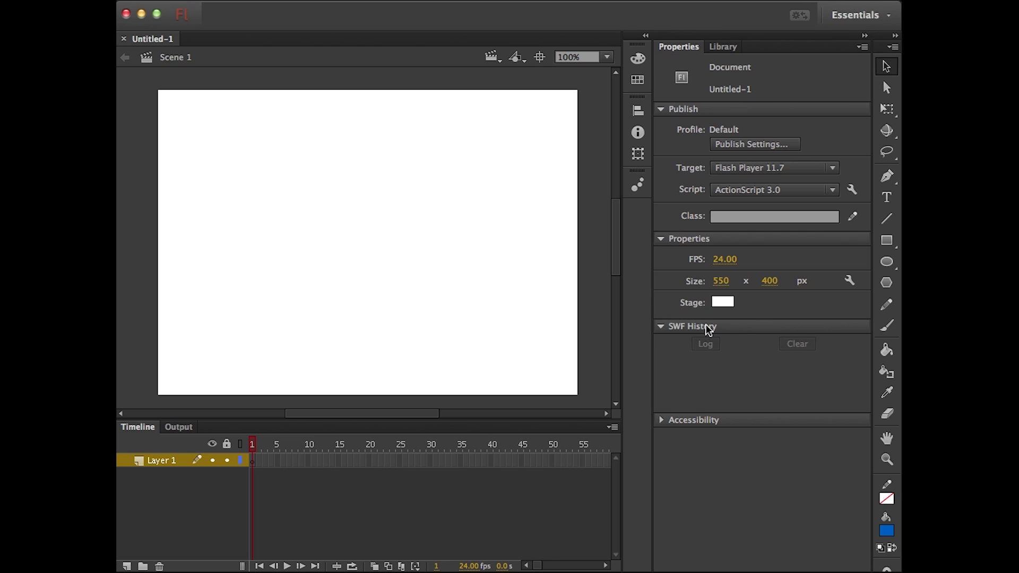
{"action": "key", "text": "b"}
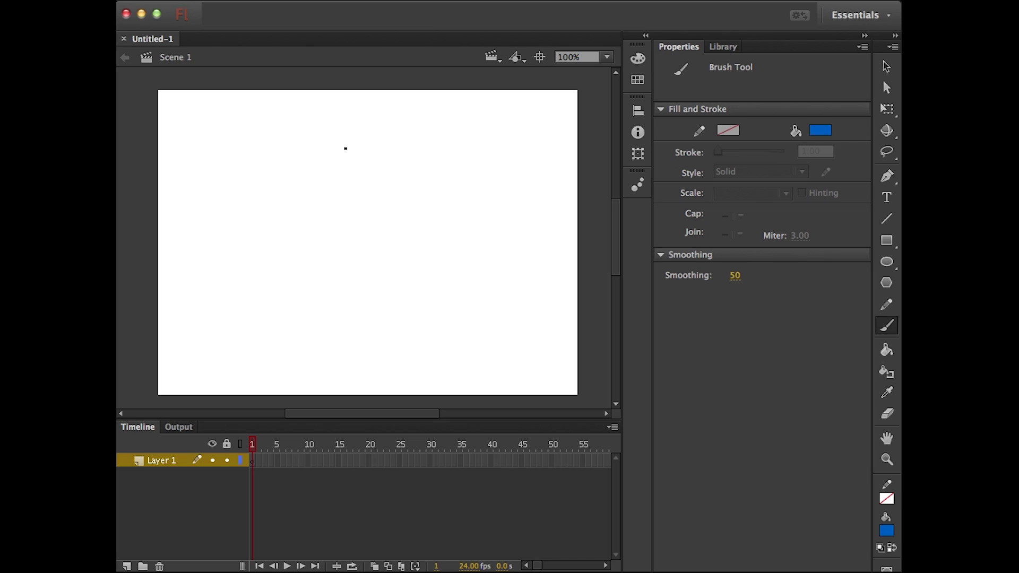
- Brush a blue round face outline, two eyes and a smiling mouth on frame 1
{"action": "mouse_move", "coordinate": [384, 150]}
{"action": "left_mouse_down"}
{"action": "mouse_move", "coordinate": [348, 142]}
{"action": "mouse_move", "coordinate": [267, 157]}
{"action": "mouse_move", "coordinate": [246, 205]}
{"action": "mouse_move", "coordinate": [313, 250]}
{"action": "mouse_move", "coordinate": [420, 228]}
{"action": "mouse_move", "coordinate": [409, 168]}
{"action": "mouse_move", "coordinate": [383, 149]}
{"action": "left_mouse_up"}
{"action": "mouse_move", "coordinate": [291, 165]}
{"action": "left_mouse_down"}
{"action": "mouse_move", "coordinate": [334, 166]}
{"action": "mouse_move", "coordinate": [344, 192]}
{"action": "mouse_move", "coordinate": [374, 177]}
{"action": "mouse_move", "coordinate": [359, 162]}
{"action": "left_mouse_up"}
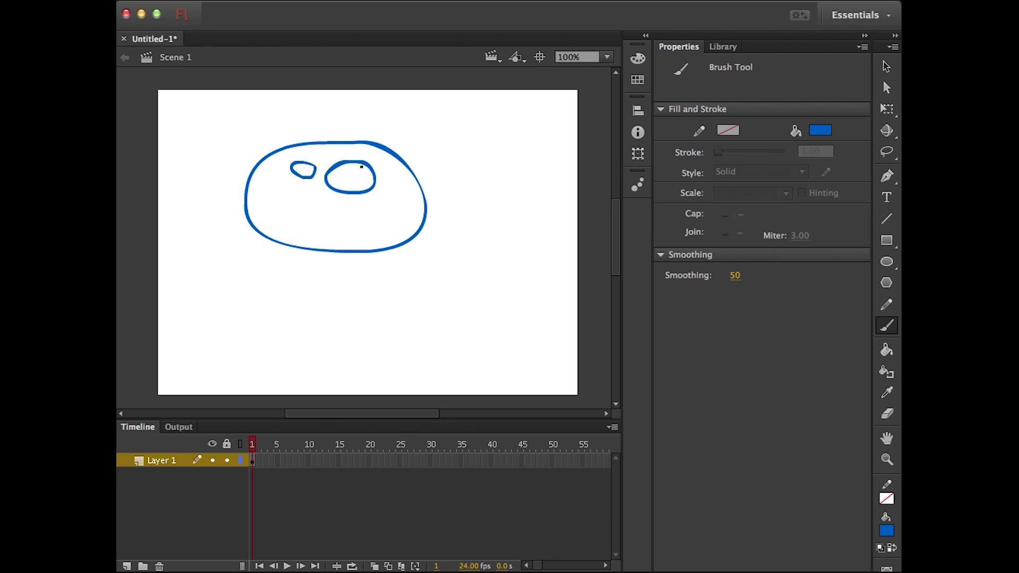
{"action": "mouse_move", "coordinate": [268, 176]}
{"action": "left_mouse_down"}
{"action": "mouse_move", "coordinate": [313, 233]}
{"action": "mouse_move", "coordinate": [405, 223]}
{"action": "mouse_move", "coordinate": [396, 196]}
{"action": "left_mouse_up"}
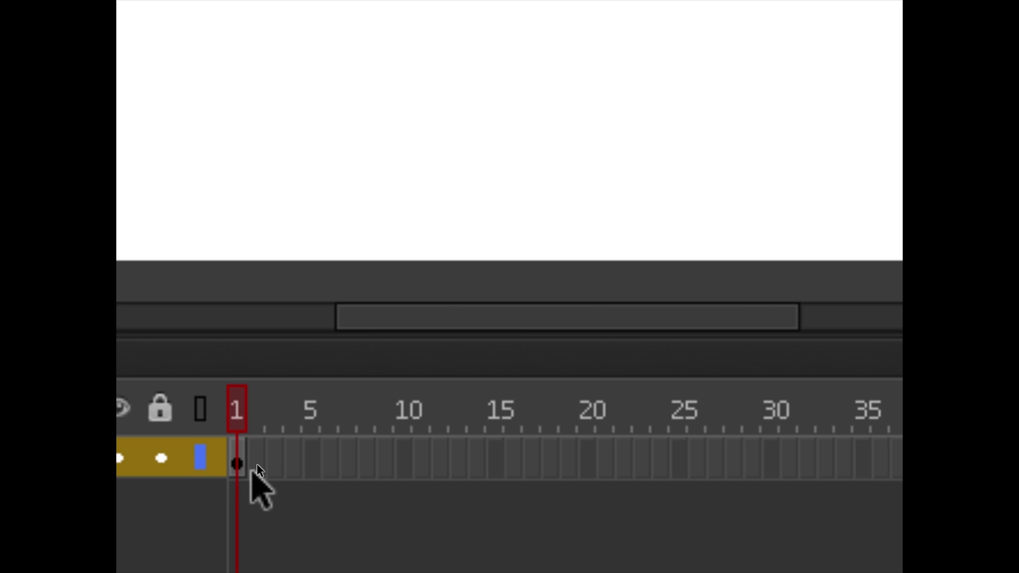
- Convert the frames after frame 1, through about frame 40, into blank keyframes
{"action": "left_click_drag", "start_coordinate": [257, 465], "coordinate": [892, 473]}
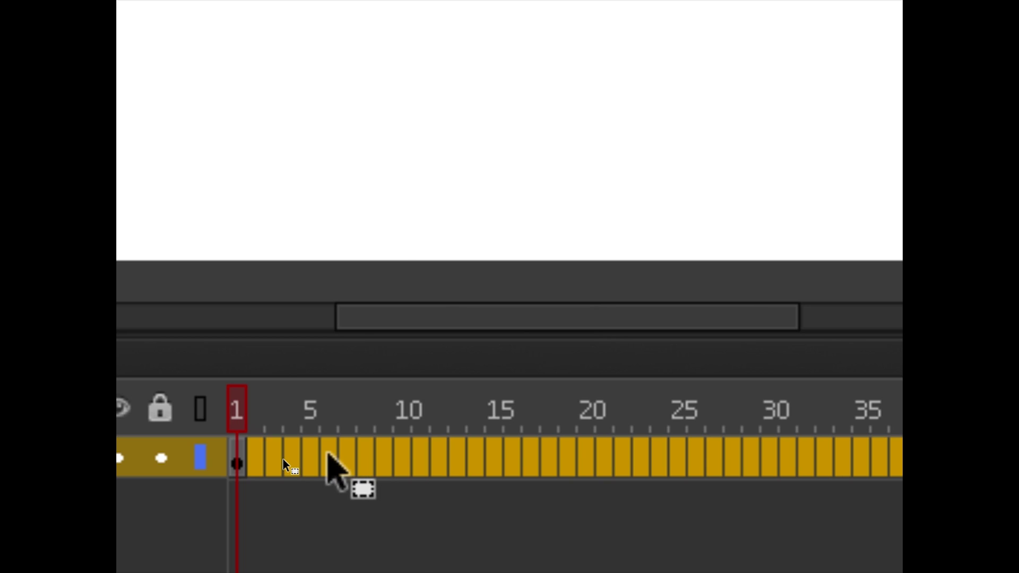
{"action": "right_click", "coordinate": [332, 453]}
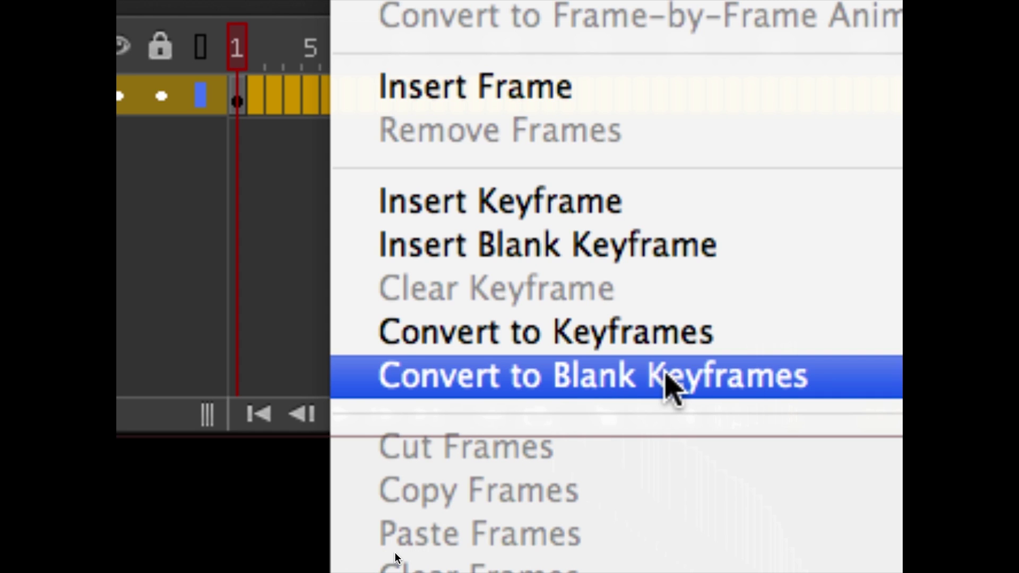
{"action": "left_click", "coordinate": [666, 376]}
{"action": "left_click", "coordinate": [274, 101]}
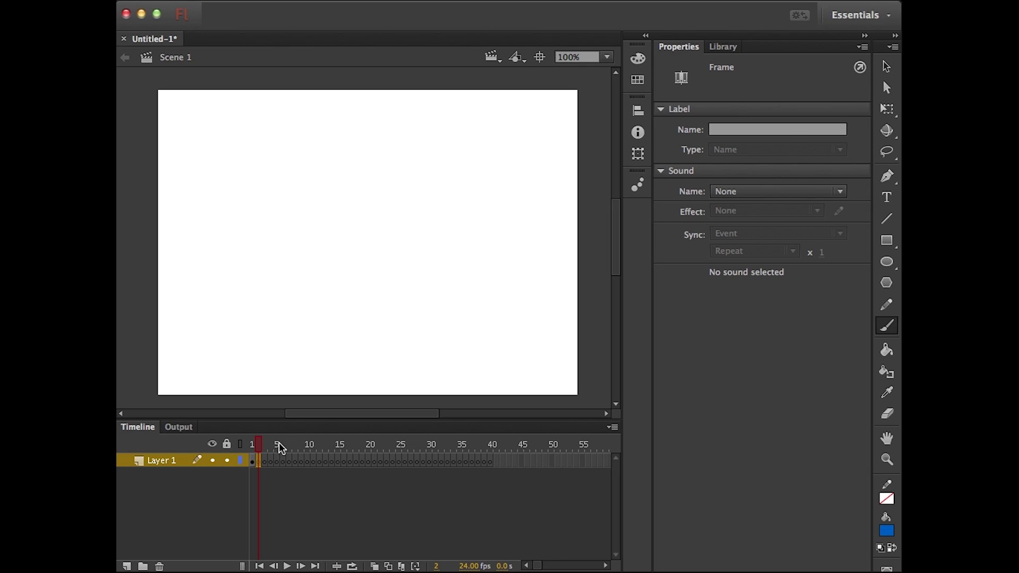
- Select frames 41–90, insert frames, and convert them to blank keyframes through frame 90
{"action": "left_click_drag", "start_coordinate": [261, 446], "coordinate": [495, 452]}
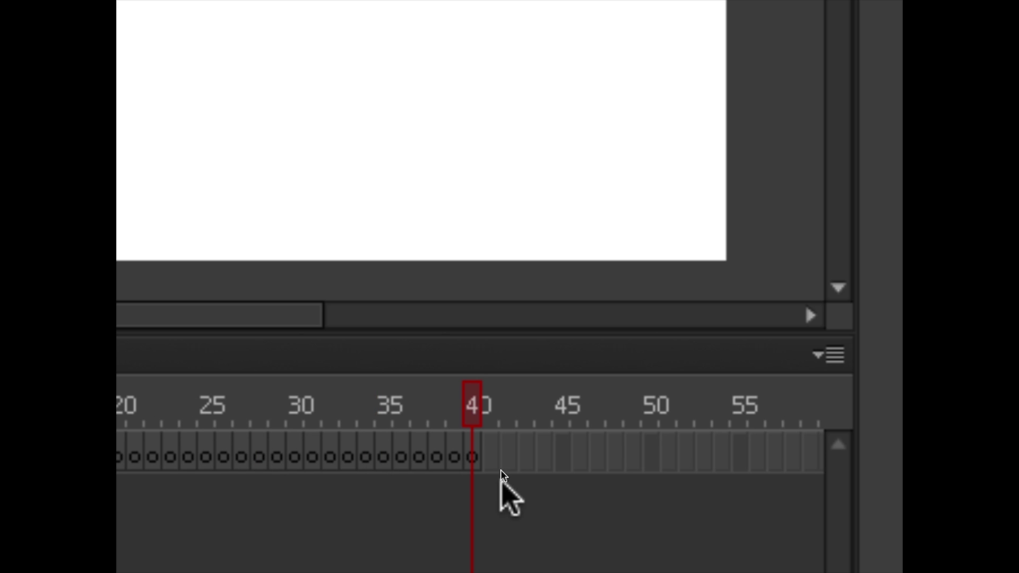
{"action": "left_click", "coordinate": [491, 460]}
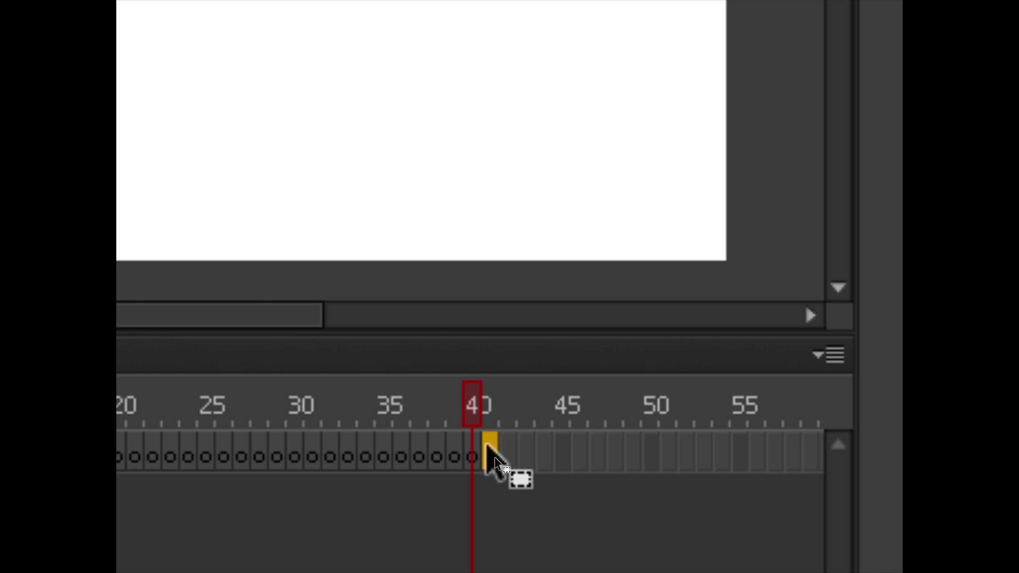
{"action": "scroll", "coordinate": [543, 569], "scroll_direction": "right", "scroll_amount": 7}
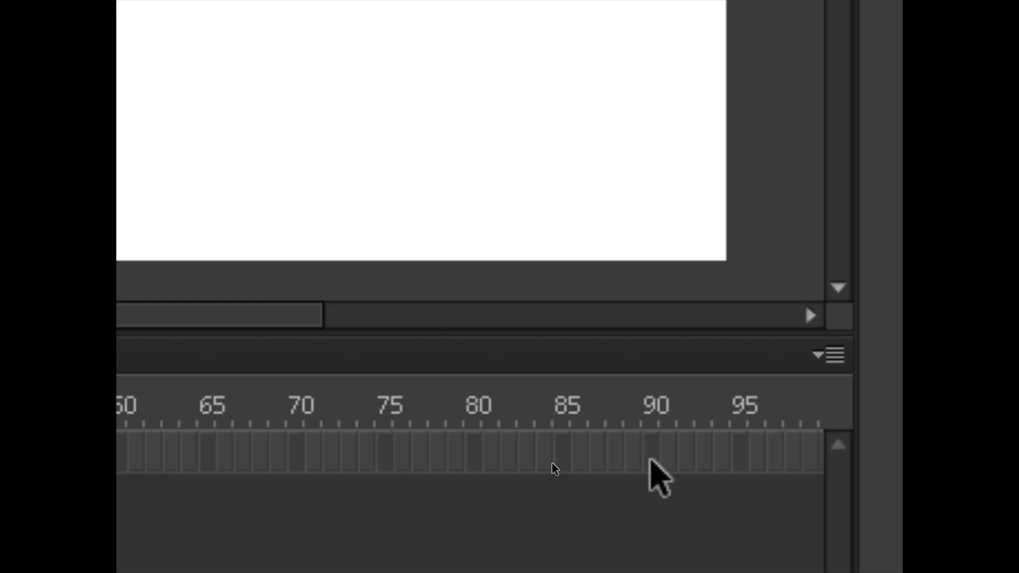
{"action": "left_click", "coordinate": [651, 460]}
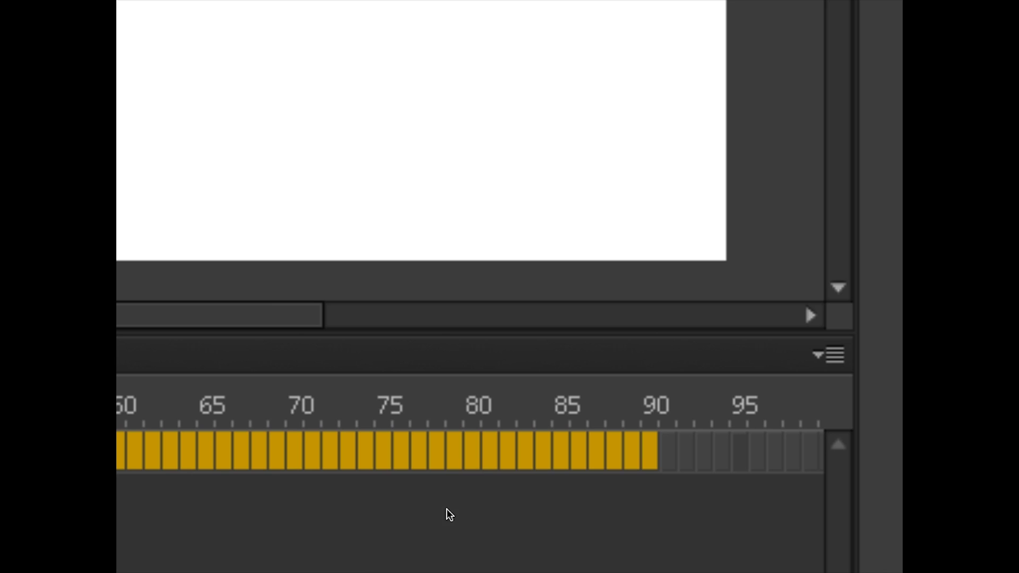
{"action": "left_click", "coordinate": [281, 448], "text": "ctrl"}
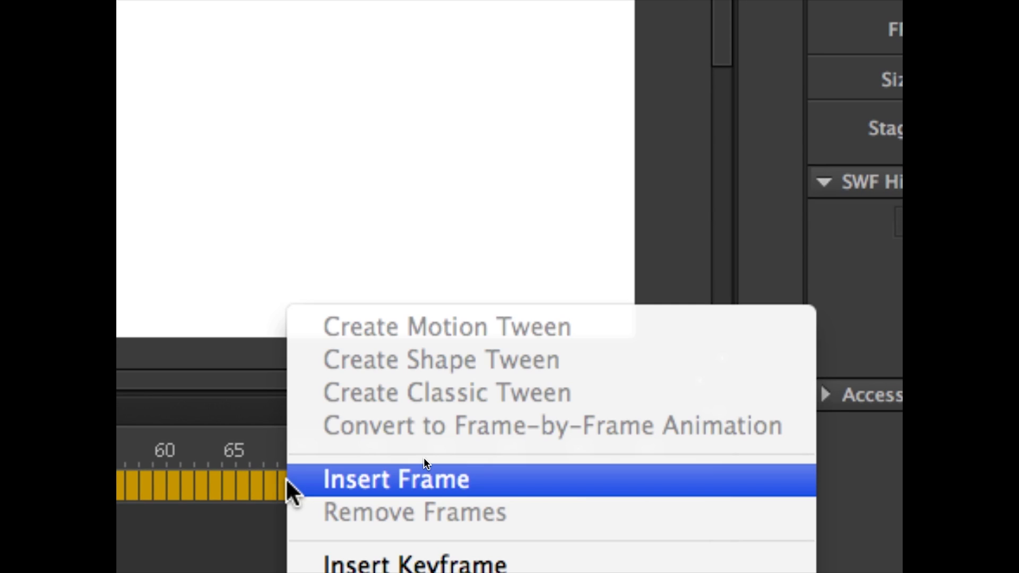
{"action": "left_click", "coordinate": [427, 467]}
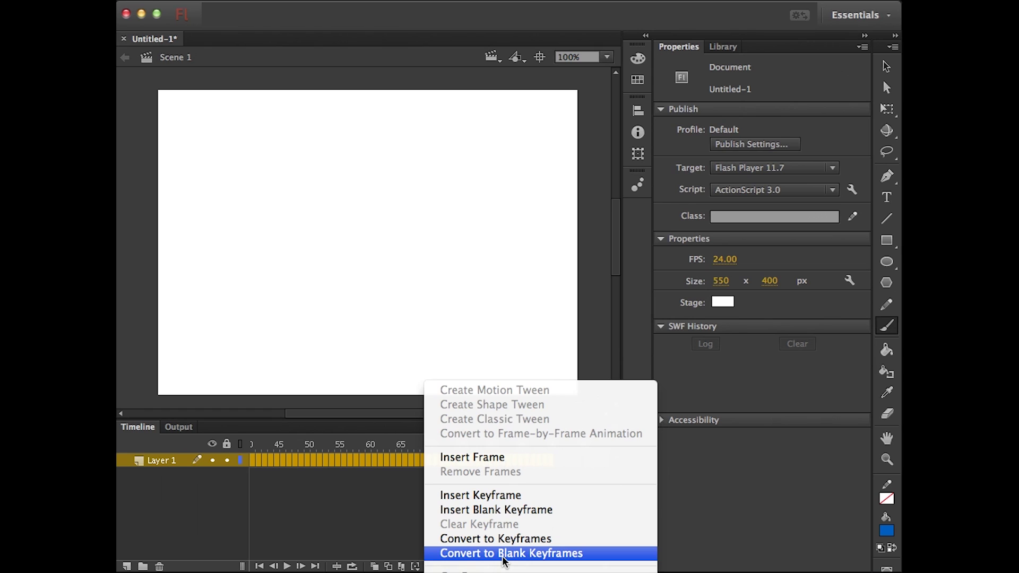
{"action": "left_click", "coordinate": [503, 553]}
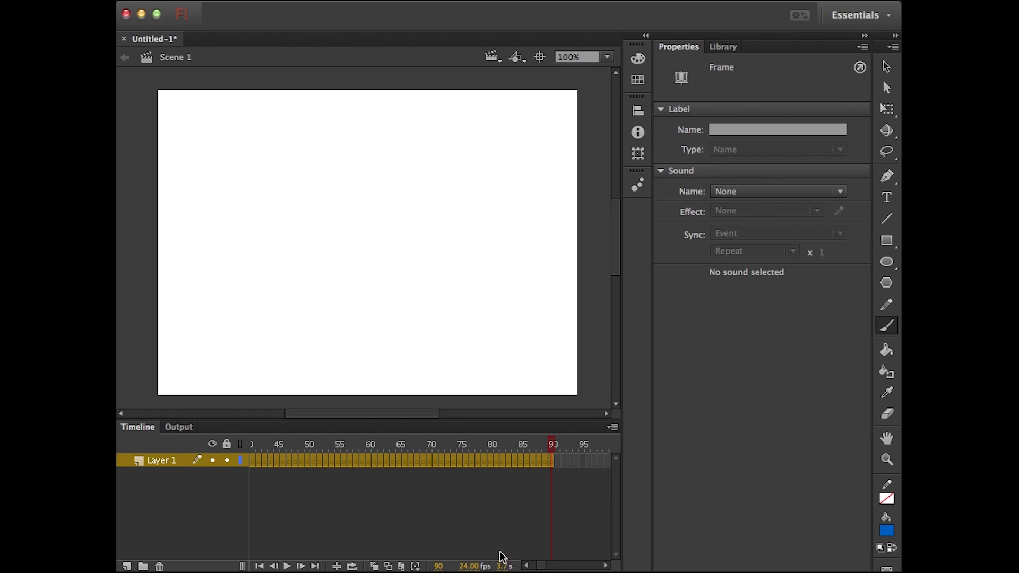
- Select the full span of Layer 1 frames from 1 through 90
{"action": "left_click", "coordinate": [460, 460]}
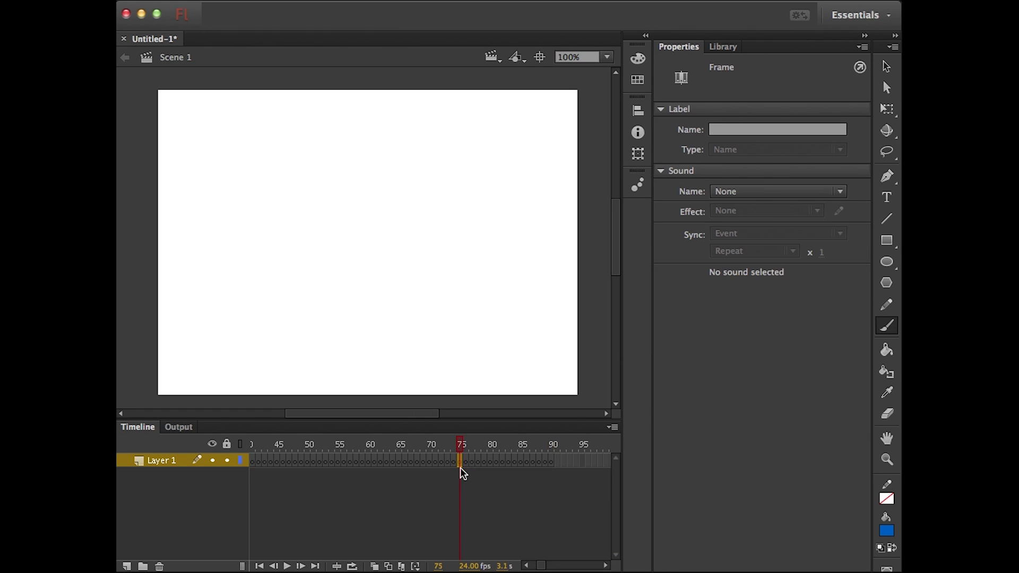
{"action": "left_click_drag", "start_coordinate": [544, 568], "coordinate": [538, 567]}
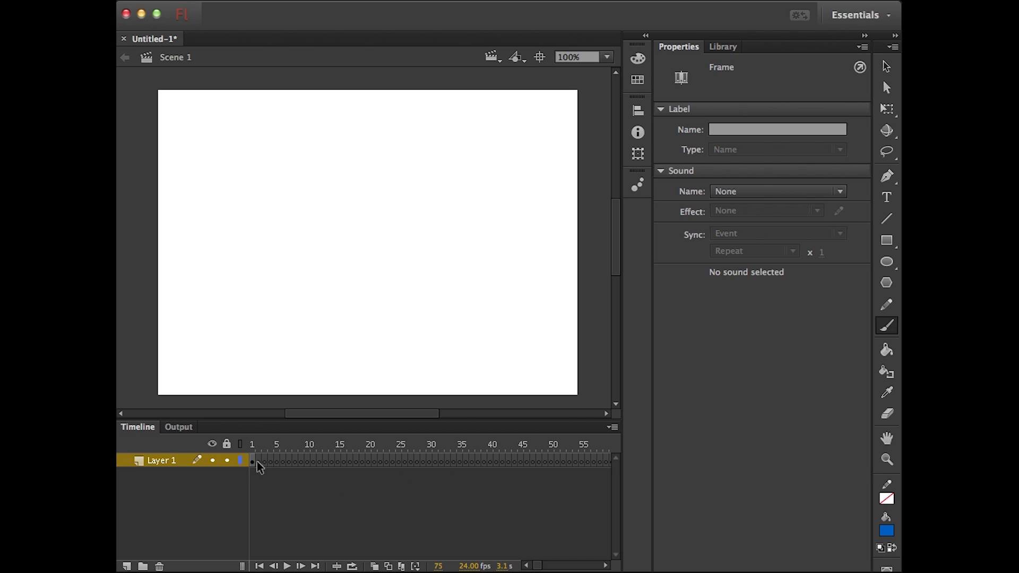
{"action": "left_click_drag", "start_coordinate": [257, 461], "coordinate": [446, 463]}
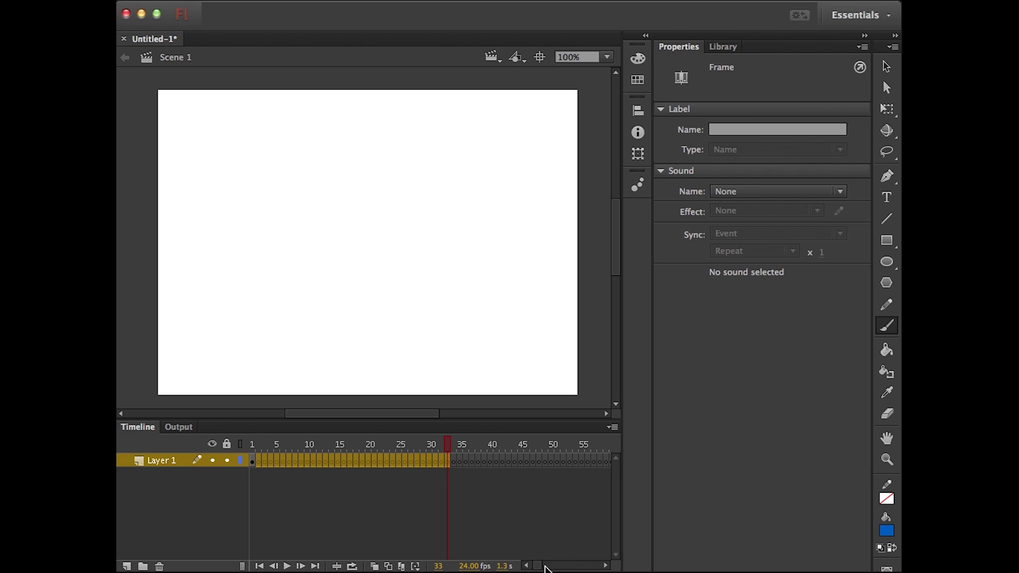
{"action": "left_click_drag", "start_coordinate": [538, 566], "coordinate": [543, 566]}
{"action": "left_click", "coordinate": [410, 465], "text": "shift"}
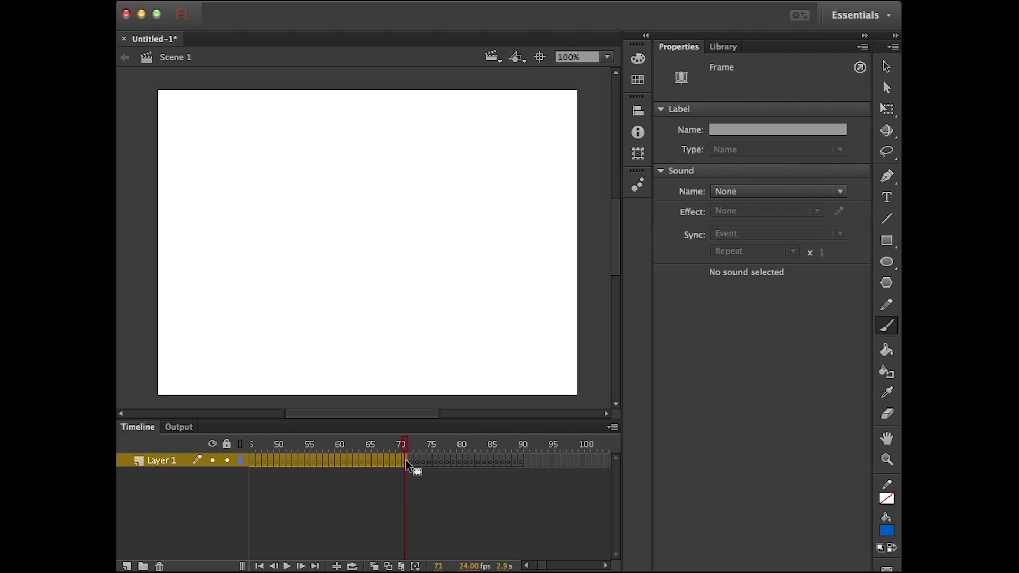
{"action": "left_click_drag", "start_coordinate": [545, 566], "coordinate": [543, 567]}
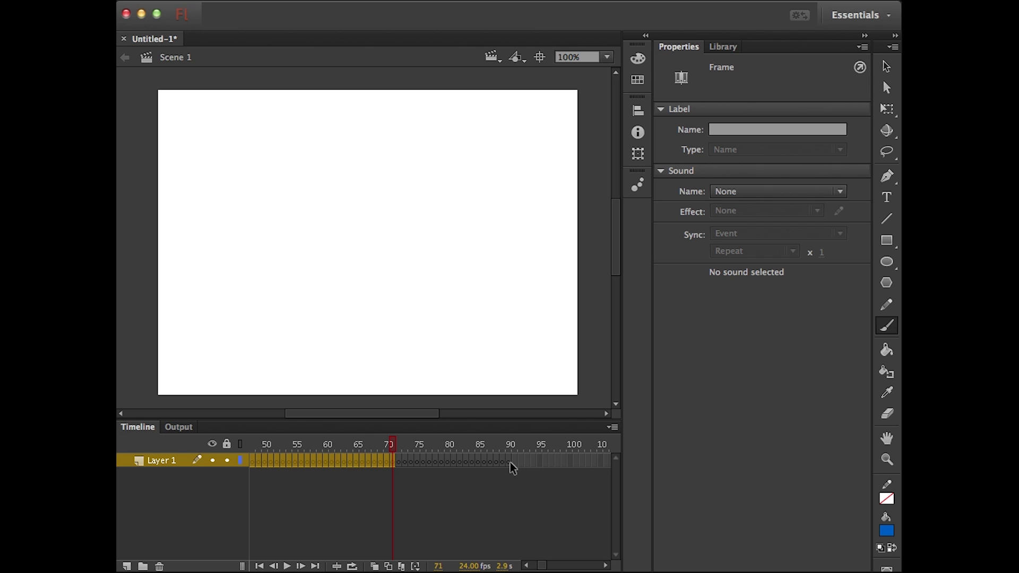
{"action": "left_click", "coordinate": [511, 462], "text": "shift"}
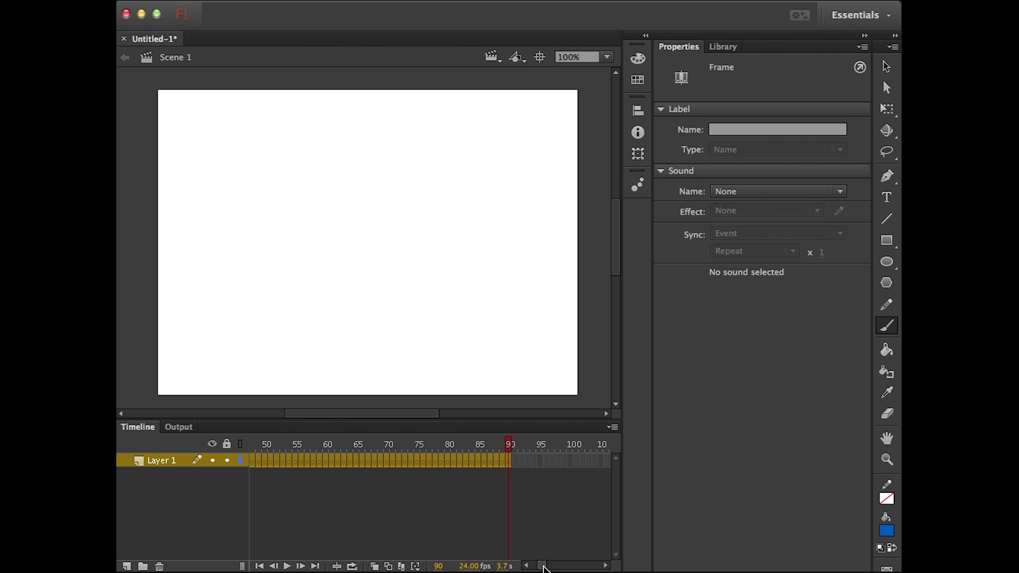
- Deselect the frame span and bring the timeline back to frame 1's smiling face
{"action": "left_click_drag", "start_coordinate": [542, 566], "coordinate": [519, 566]}
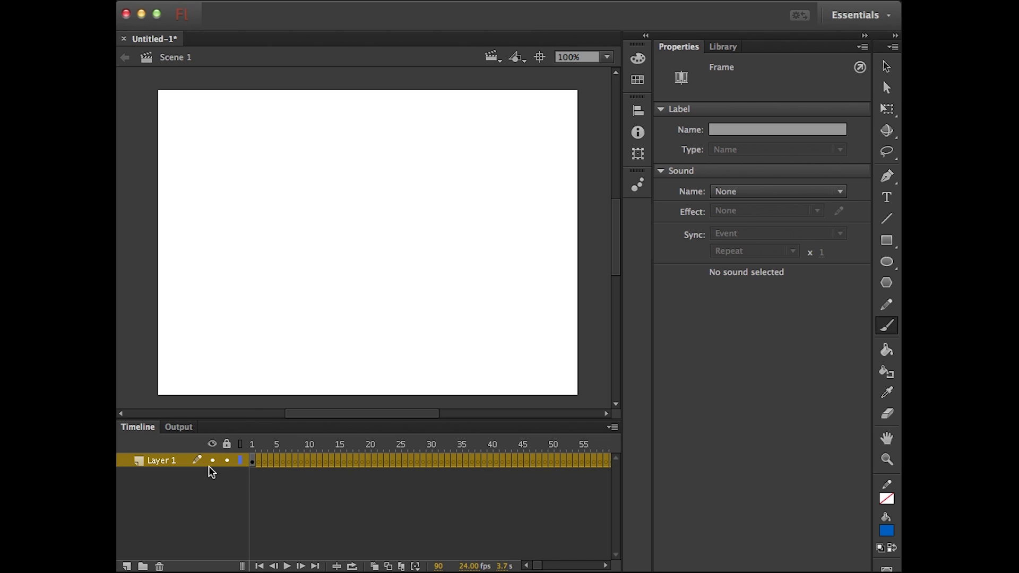
{"action": "mouse_move", "coordinate": [265, 451]}
{"action": "left_mouse_down"}
{"action": "mouse_move", "coordinate": [278, 451]}
{"action": "mouse_move", "coordinate": [254, 452]}
{"action": "mouse_move", "coordinate": [308, 451]}
{"action": "mouse_move", "coordinate": [255, 452]}
{"action": "left_mouse_up"}
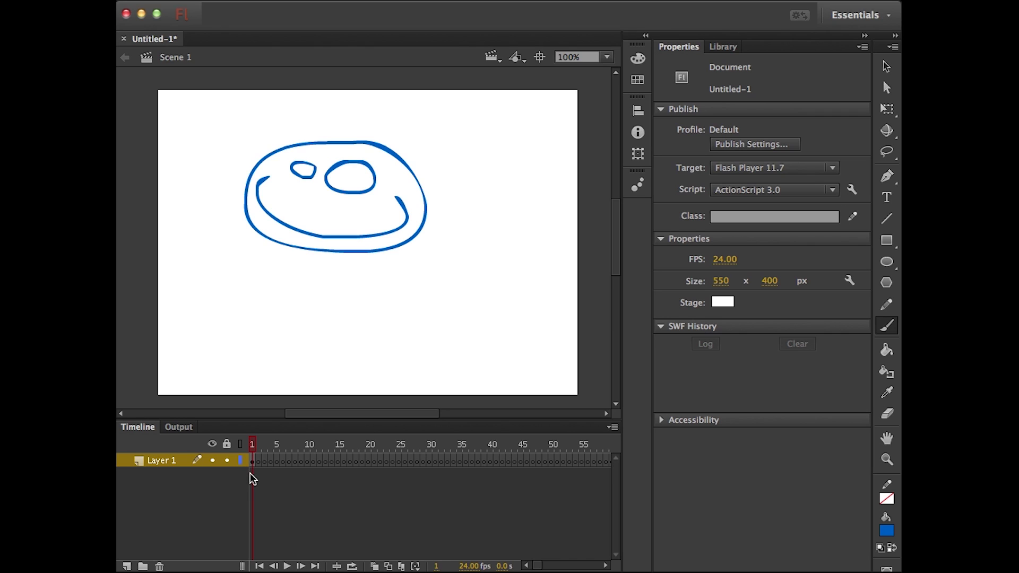
{"action": "key", "text": "period"}
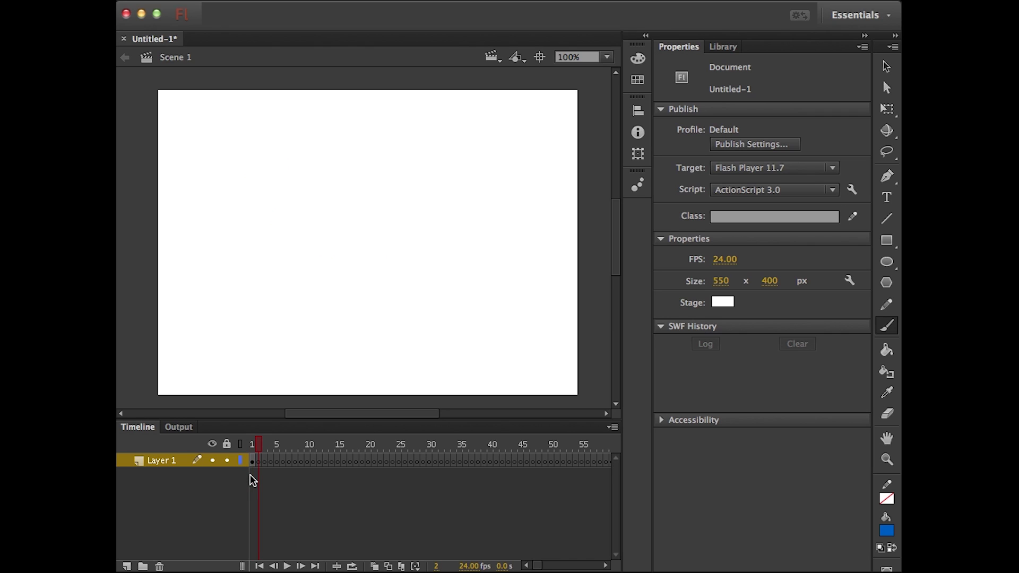
{"action": "key", "text": "comma"}
{"action": "key", "text": "period"}
{"action": "key", "text": "comma"}
{"action": "key", "text": "period"}
{"action": "key", "text": "comma"}
{"action": "key", "text": "period"}
{"action": "key", "text": "comma"}
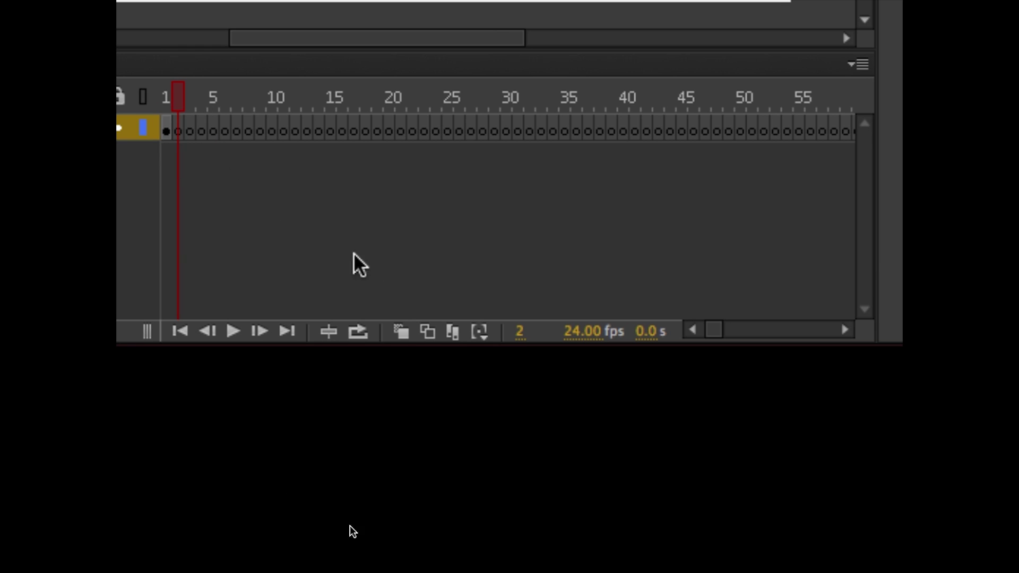
- Enable onion skinning and step between frames 1 and 2 to see the ghosted face
{"action": "left_click", "coordinate": [399, 332]}
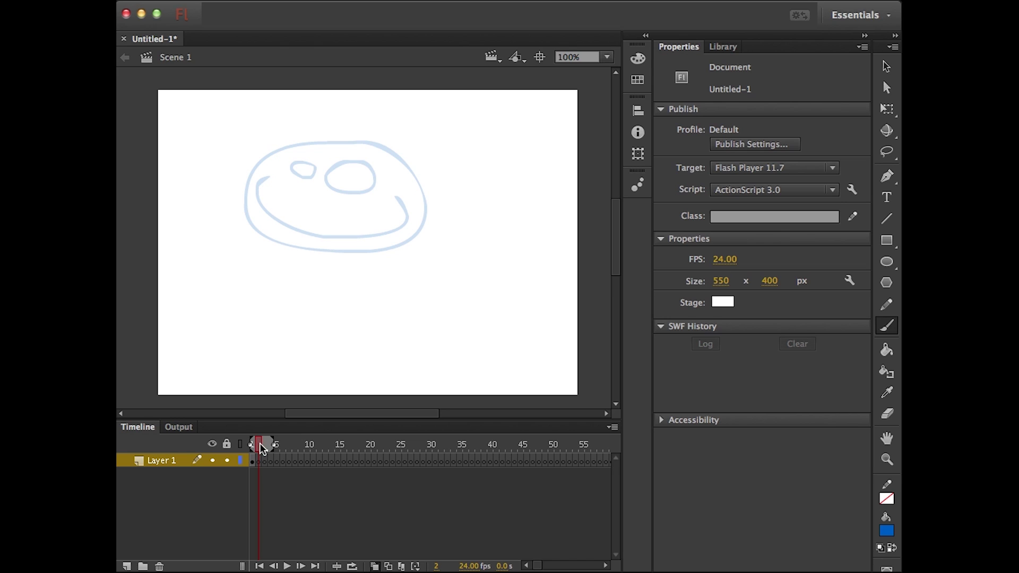
{"action": "key", "text": "comma"}
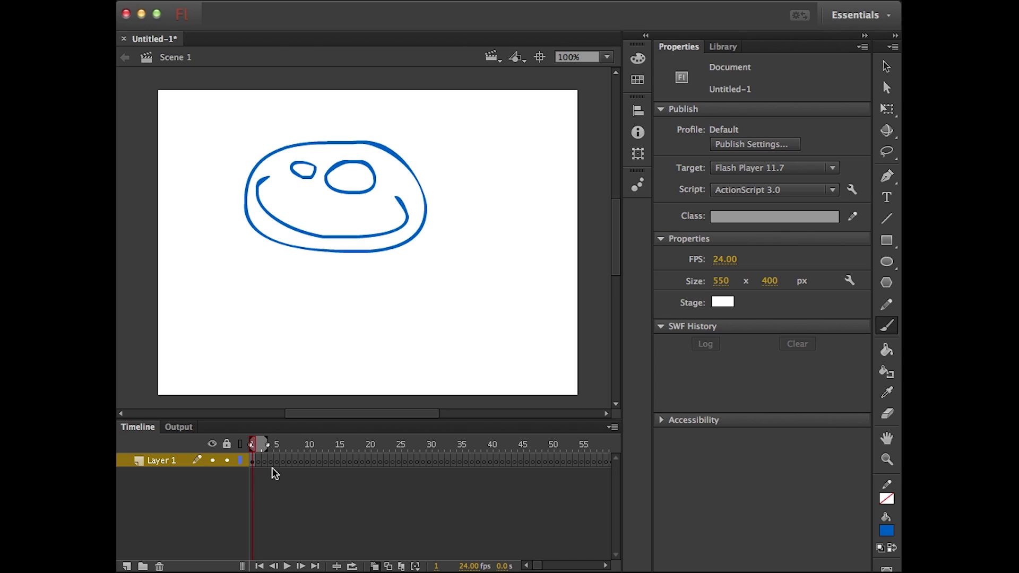
{"action": "key", "text": "period"}
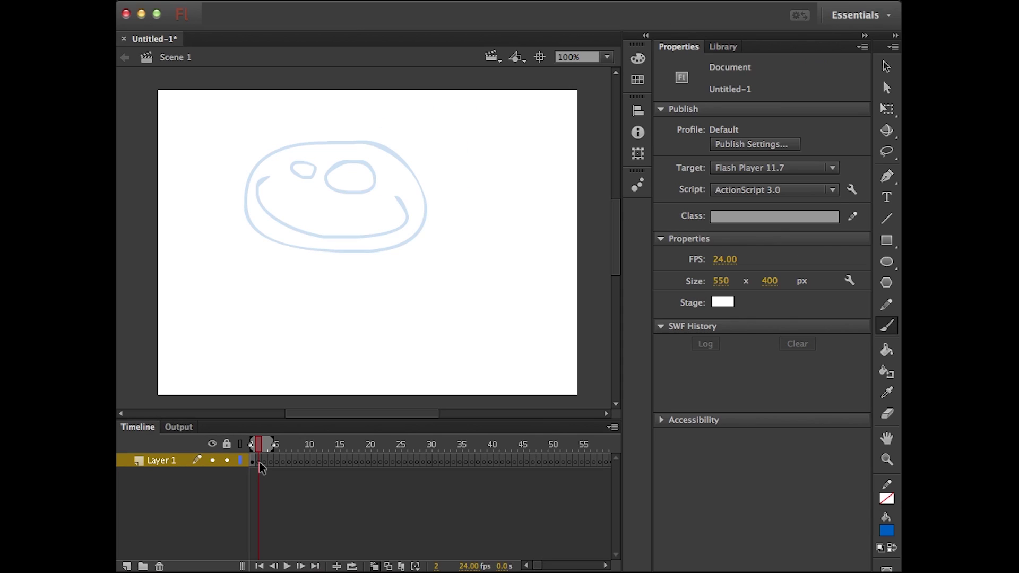
{"action": "key", "text": "Return"}
- Redraw the face with a flatter smile on frame 2, then a straighter mouth on new frame 3
{"action": "mouse_move", "coordinate": [328, 144]}
{"action": "left_mouse_down"}
{"action": "mouse_move", "coordinate": [255, 166]}
{"action": "mouse_move", "coordinate": [243, 190]}
{"action": "mouse_move", "coordinate": [263, 230]}
{"action": "mouse_move", "coordinate": [342, 258]}
{"action": "mouse_move", "coordinate": [405, 249]}
{"action": "mouse_move", "coordinate": [419, 232]}
{"action": "mouse_move", "coordinate": [414, 188]}
{"action": "mouse_move", "coordinate": [380, 146]}
{"action": "mouse_move", "coordinate": [330, 140]}
{"action": "mouse_move", "coordinate": [295, 172]}
{"action": "mouse_move", "coordinate": [314, 175]}
{"action": "mouse_move", "coordinate": [307, 161]}
{"action": "mouse_move", "coordinate": [358, 163]}
{"action": "mouse_move", "coordinate": [330, 175]}
{"action": "mouse_move", "coordinate": [356, 192]}
{"action": "mouse_move", "coordinate": [375, 188]}
{"action": "mouse_move", "coordinate": [365, 163]}
{"action": "left_mouse_up"}
{"action": "mouse_move", "coordinate": [256, 182]}
{"action": "left_mouse_down"}
{"action": "mouse_move", "coordinate": [280, 207]}
{"action": "mouse_move", "coordinate": [358, 233]}
{"action": "mouse_move", "coordinate": [403, 222]}
{"action": "mouse_move", "coordinate": [402, 213]}
{"action": "left_mouse_up"}
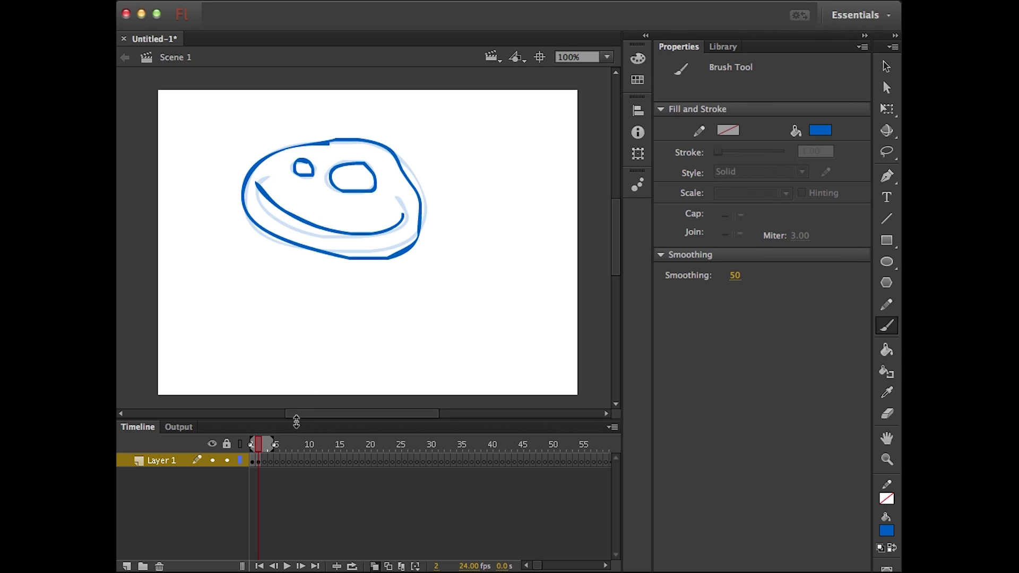
{"action": "key", "text": "F7"}
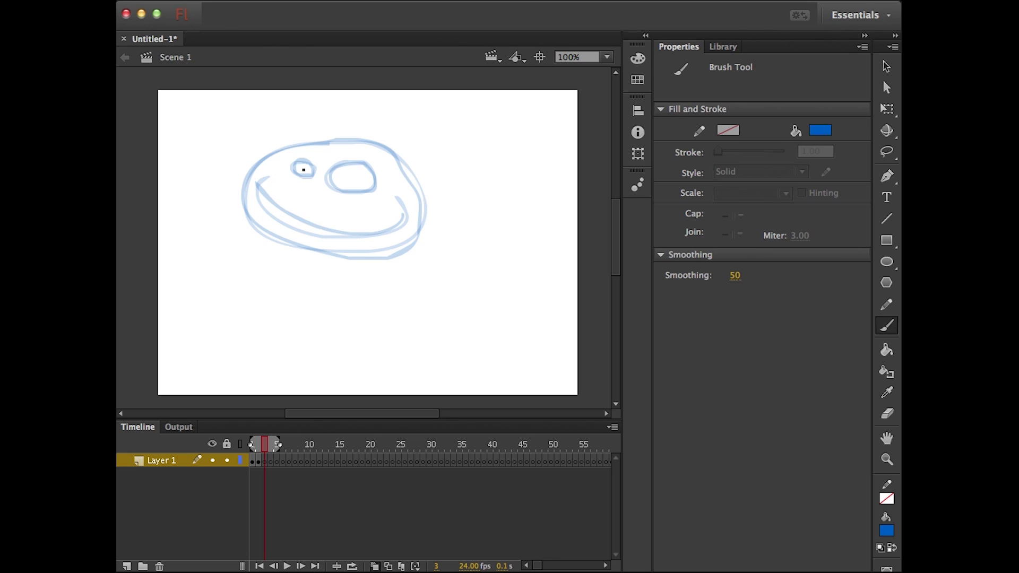
{"action": "mouse_move", "coordinate": [342, 147]}
{"action": "left_mouse_down"}
{"action": "mouse_move", "coordinate": [257, 161]}
{"action": "mouse_move", "coordinate": [243, 206]}
{"action": "mouse_move", "coordinate": [263, 229]}
{"action": "mouse_move", "coordinate": [358, 258]}
{"action": "mouse_move", "coordinate": [415, 241]}
{"action": "mouse_move", "coordinate": [417, 188]}
{"action": "mouse_move", "coordinate": [394, 157]}
{"action": "mouse_move", "coordinate": [346, 140]}
{"action": "mouse_move", "coordinate": [295, 172]}
{"action": "mouse_move", "coordinate": [307, 177]}
{"action": "mouse_move", "coordinate": [312, 164]}
{"action": "mouse_move", "coordinate": [295, 160]}
{"action": "mouse_move", "coordinate": [348, 163]}
{"action": "mouse_move", "coordinate": [332, 170]}
{"action": "mouse_move", "coordinate": [334, 187]}
{"action": "mouse_move", "coordinate": [362, 194]}
{"action": "mouse_move", "coordinate": [372, 184]}
{"action": "mouse_move", "coordinate": [336, 164]}
{"action": "left_mouse_up"}
{"action": "left_click_drag", "start_coordinate": [252, 192], "coordinate": [398, 238]}
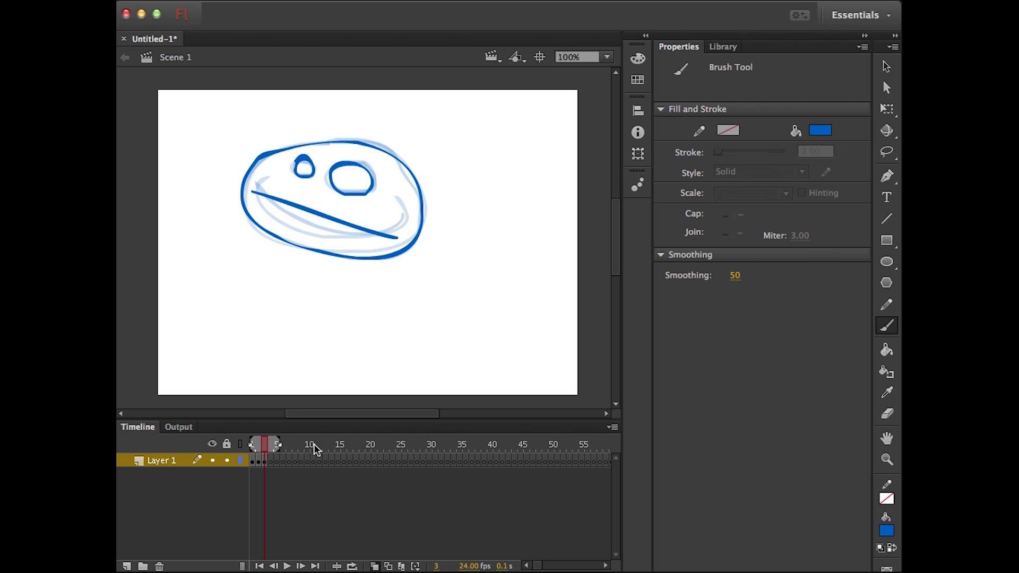
- Add a blank keyframe at frame 4 and trace the head with a downward-sloping mouth
{"action": "key", "text": "F7"}
{"action": "mouse_move", "coordinate": [345, 143]}
{"action": "left_mouse_down"}
{"action": "mouse_move", "coordinate": [259, 163]}
{"action": "mouse_move", "coordinate": [244, 185]}
{"action": "mouse_move", "coordinate": [247, 214]}
{"action": "mouse_move", "coordinate": [322, 248]}
{"action": "mouse_move", "coordinate": [405, 256]}
{"action": "mouse_move", "coordinate": [426, 227]}
{"action": "mouse_move", "coordinate": [411, 185]}
{"action": "mouse_move", "coordinate": [376, 153]}
{"action": "mouse_move", "coordinate": [343, 145]}
{"action": "mouse_move", "coordinate": [304, 157]}
{"action": "mouse_move", "coordinate": [299, 170]}
{"action": "mouse_move", "coordinate": [358, 167]}
{"action": "mouse_move", "coordinate": [338, 165]}
{"action": "mouse_move", "coordinate": [334, 178]}
{"action": "mouse_move", "coordinate": [362, 198]}
{"action": "mouse_move", "coordinate": [380, 188]}
{"action": "mouse_move", "coordinate": [348, 165]}
{"action": "left_mouse_up"}
{"action": "mouse_move", "coordinate": [251, 200]}
{"action": "left_mouse_down"}
{"action": "mouse_move", "coordinate": [344, 208]}
{"action": "mouse_move", "coordinate": [393, 247]}
{"action": "left_mouse_up"}
- Add frame 5 as a blank keyframe and brush the head, both eyes and a frowning mouth
{"action": "key", "text": "F7"}
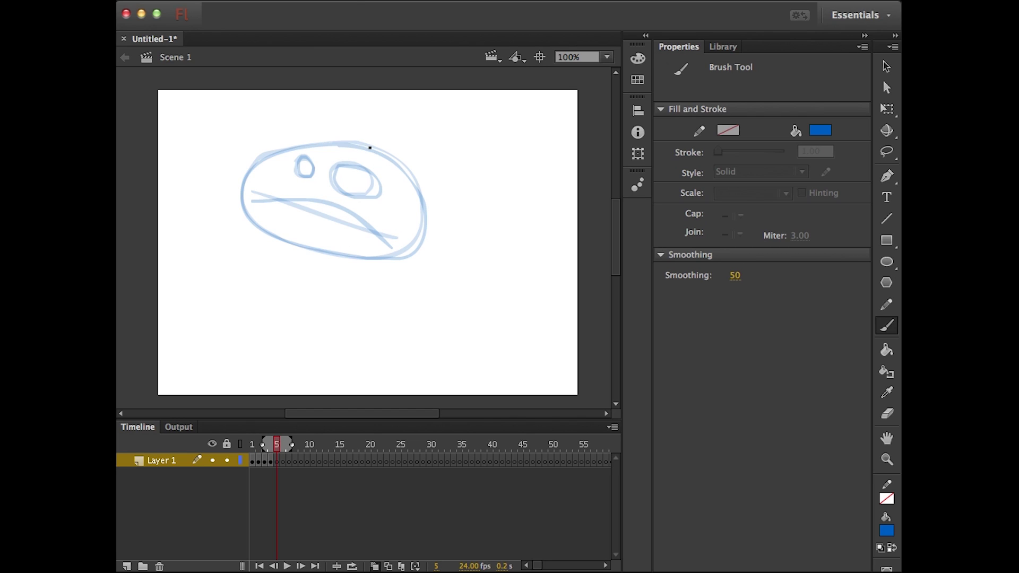
{"action": "mouse_move", "coordinate": [370, 148]}
{"action": "left_mouse_down"}
{"action": "mouse_move", "coordinate": [295, 142]}
{"action": "mouse_move", "coordinate": [252, 171]}
{"action": "mouse_move", "coordinate": [261, 221]}
{"action": "mouse_move", "coordinate": [348, 259]}
{"action": "mouse_move", "coordinate": [388, 263]}
{"action": "mouse_move", "coordinate": [422, 242]}
{"action": "mouse_move", "coordinate": [427, 200]}
{"action": "mouse_move", "coordinate": [401, 165]}
{"action": "mouse_move", "coordinate": [368, 147]}
{"action": "left_mouse_up"}
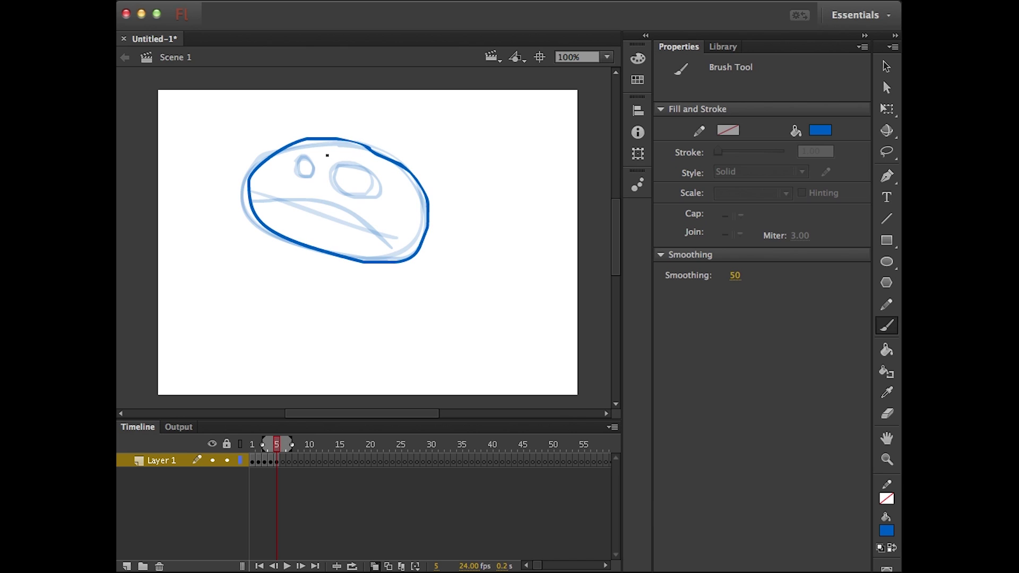
{"action": "mouse_move", "coordinate": [305, 156]}
{"action": "left_mouse_down"}
{"action": "mouse_move", "coordinate": [300, 172]}
{"action": "mouse_move", "coordinate": [306, 155]}
{"action": "left_mouse_up"}
{"action": "mouse_move", "coordinate": [372, 171]}
{"action": "left_mouse_down"}
{"action": "mouse_move", "coordinate": [339, 165]}
{"action": "mouse_move", "coordinate": [338, 184]}
{"action": "mouse_move", "coordinate": [370, 170]}
{"action": "left_mouse_up"}
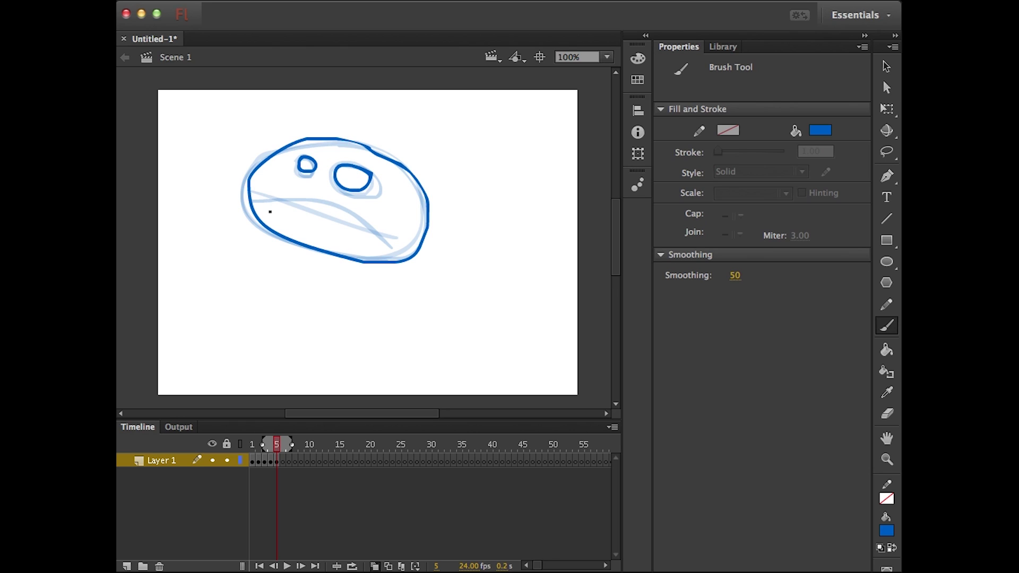
{"action": "mouse_move", "coordinate": [258, 205]}
{"action": "left_mouse_down"}
{"action": "mouse_move", "coordinate": [274, 193]}
{"action": "mouse_move", "coordinate": [319, 202]}
{"action": "mouse_move", "coordinate": [385, 251]}
{"action": "left_mouse_up"}
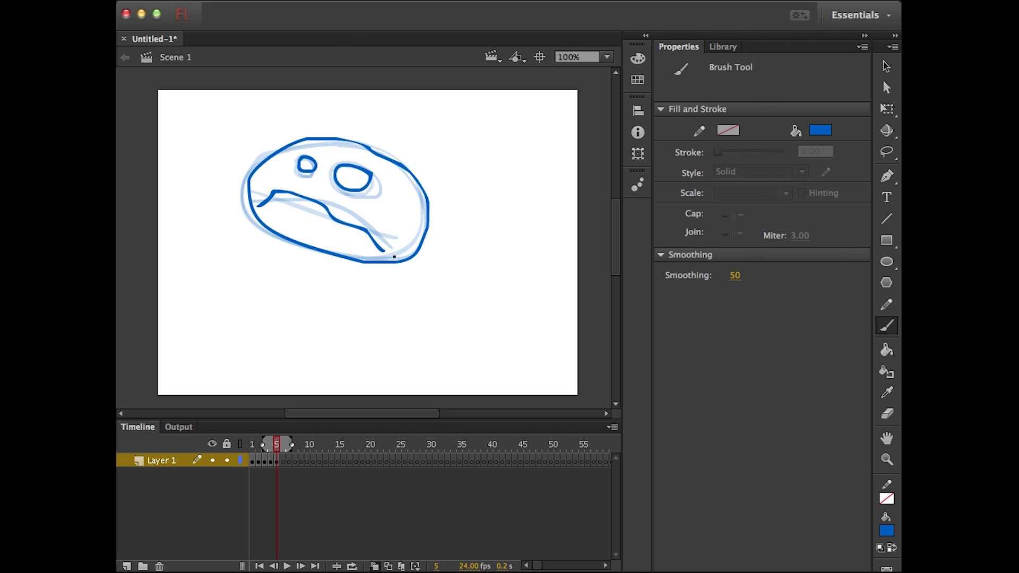
- Add frame 6 as a blank keyframe and brush the head, right eye and a deeper frown
{"action": "key", "text": "F7"}
{"action": "mouse_move", "coordinate": [355, 145]}
{"action": "left_mouse_down"}
{"action": "mouse_move", "coordinate": [301, 144]}
{"action": "mouse_move", "coordinate": [267, 158]}
{"action": "mouse_move", "coordinate": [248, 175]}
{"action": "mouse_move", "coordinate": [258, 219]}
{"action": "mouse_move", "coordinate": [341, 259]}
{"action": "mouse_move", "coordinate": [400, 252]}
{"action": "mouse_move", "coordinate": [426, 227]}
{"action": "mouse_move", "coordinate": [408, 176]}
{"action": "mouse_move", "coordinate": [351, 145]}
{"action": "mouse_move", "coordinate": [301, 160]}
{"action": "mouse_move", "coordinate": [302, 170]}
{"action": "mouse_move", "coordinate": [339, 167]}
{"action": "mouse_move", "coordinate": [337, 178]}
{"action": "mouse_move", "coordinate": [358, 193]}
{"action": "mouse_move", "coordinate": [374, 188]}
{"action": "mouse_move", "coordinate": [360, 168]}
{"action": "left_mouse_up"}
{"action": "mouse_move", "coordinate": [266, 213]}
{"action": "left_mouse_down"}
{"action": "mouse_move", "coordinate": [343, 211]}
{"action": "mouse_move", "coordinate": [381, 247]}
{"action": "left_mouse_up"}
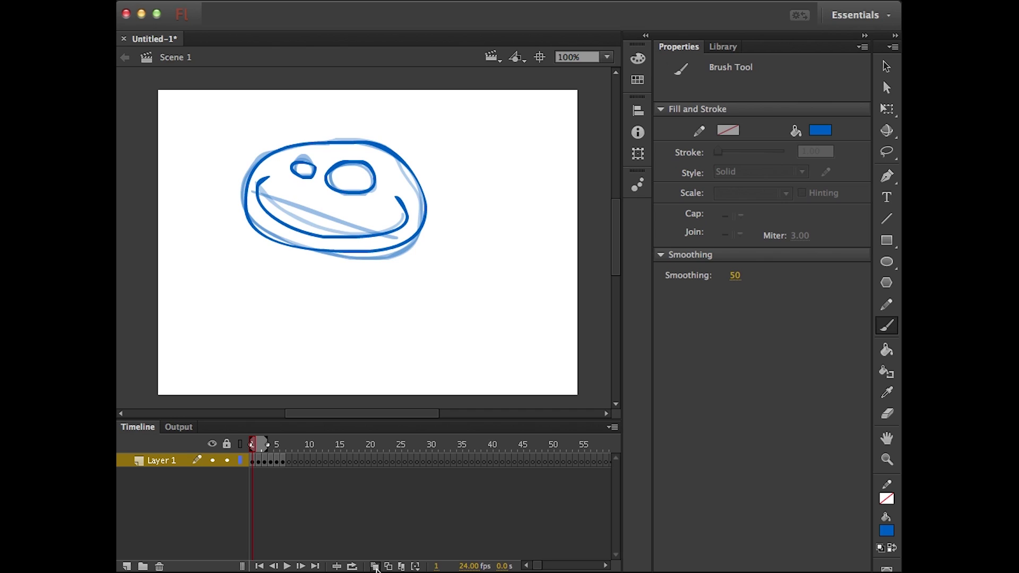
- Turn off onion skinning and play the six-frame smile-to-frown animation
{"action": "left_click", "coordinate": [374, 566]}
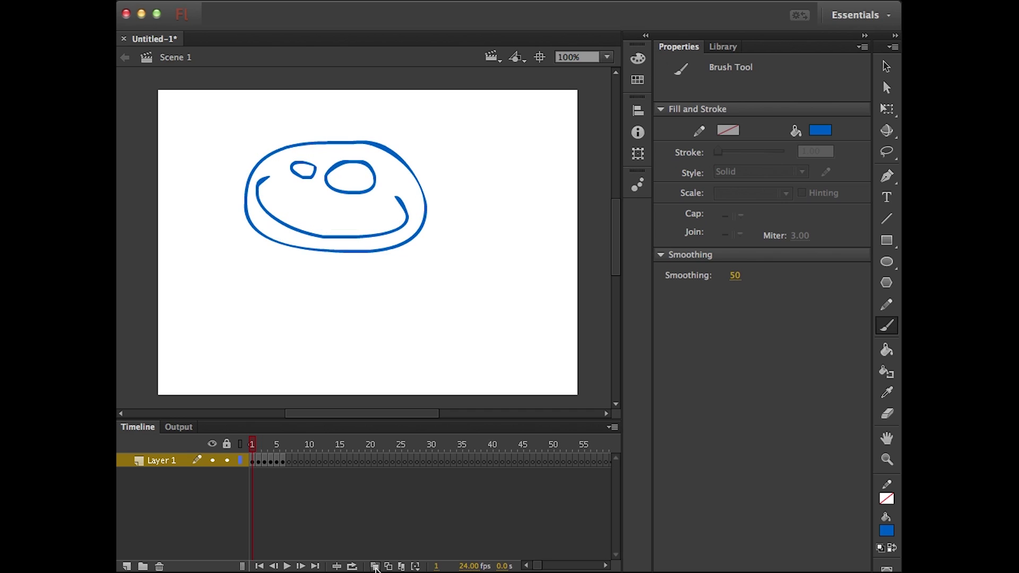
{"action": "key", "text": "Return"}
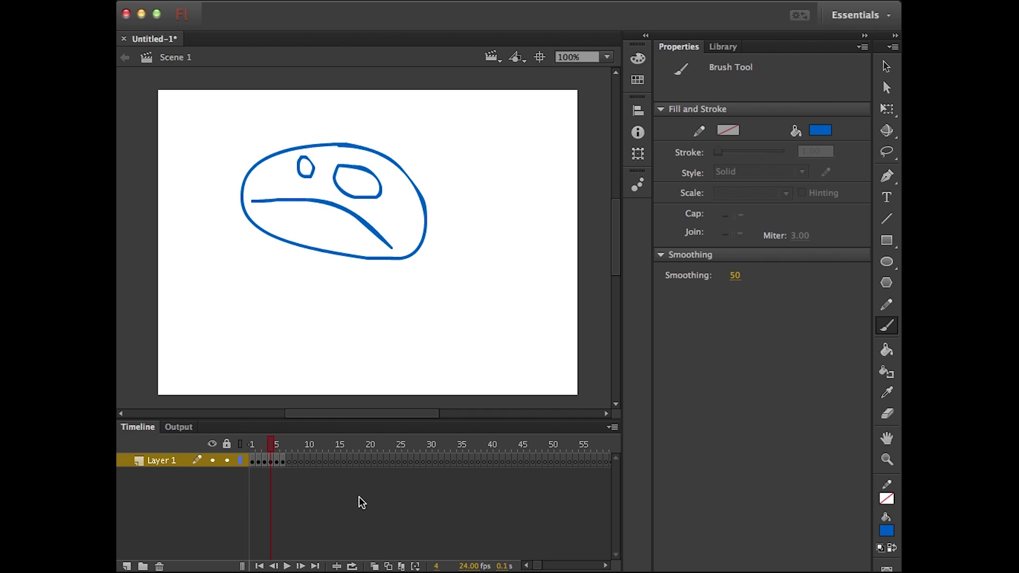